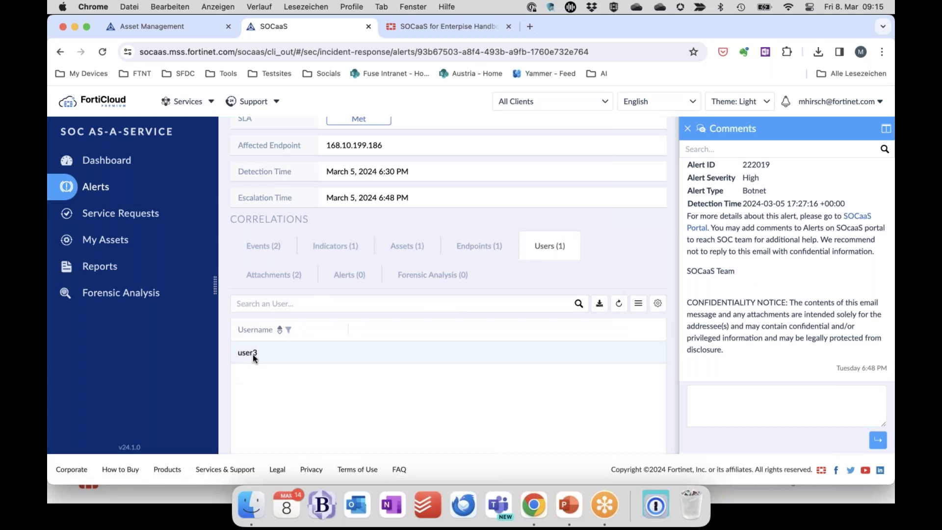
# Open the SOC_Triage_CnC-Callback report from the alert's attachments, review its table of contents and summary, and quit Preview.
pyautogui.click(274, 275)
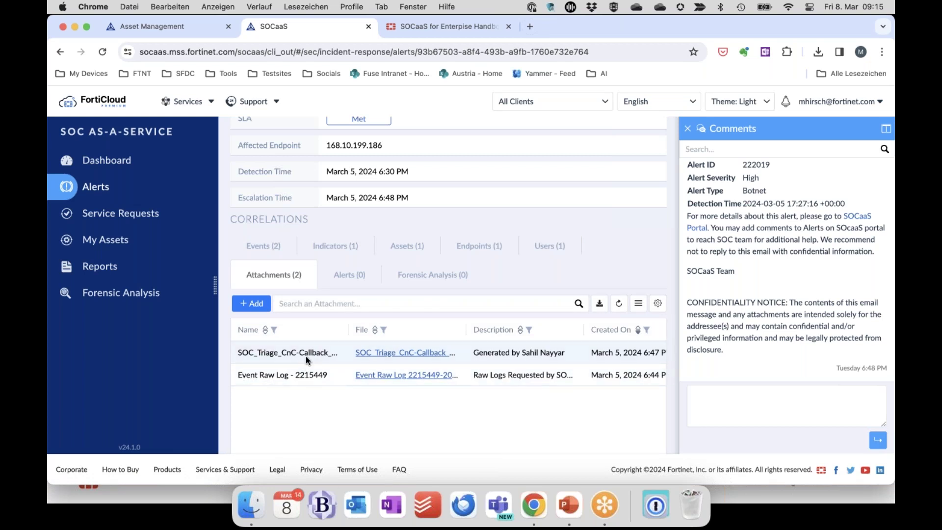
pyautogui.click(408, 354)
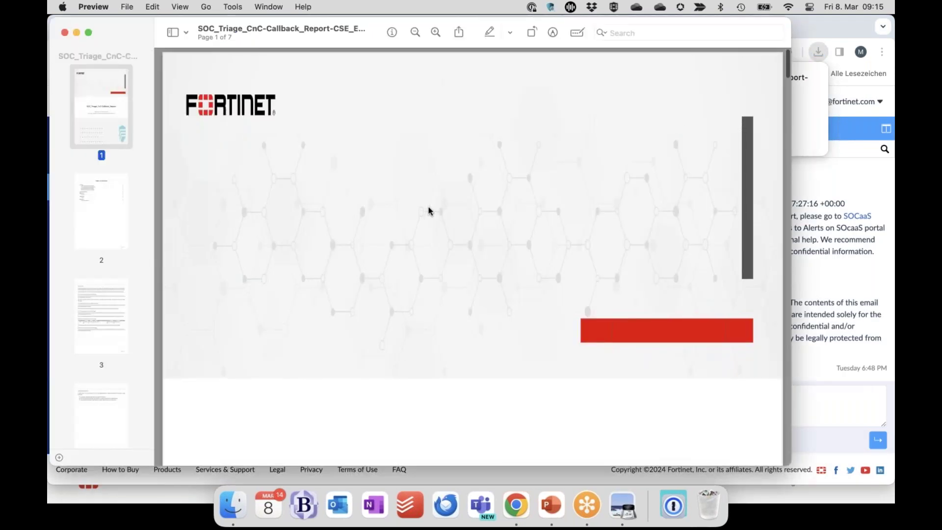
pyautogui.scroll(-10, 428, 211)
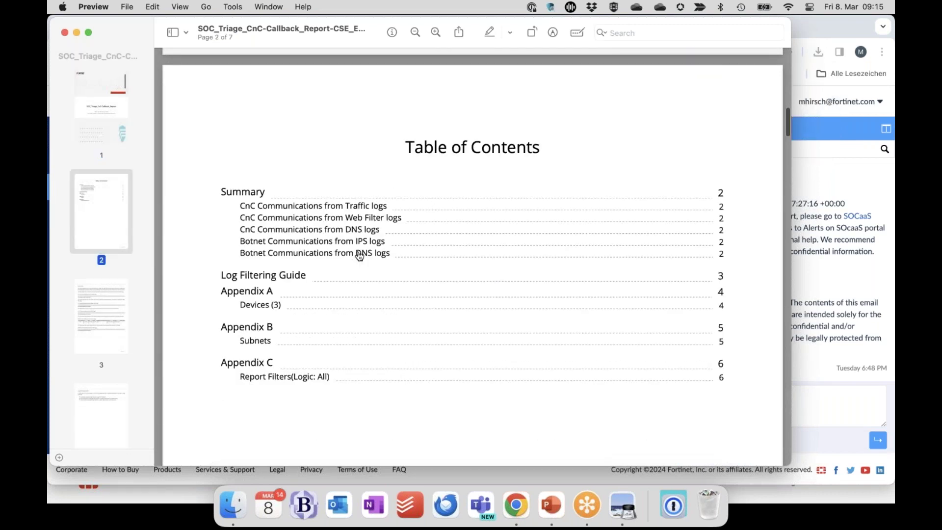
pyautogui.scroll(-10, 360, 253)
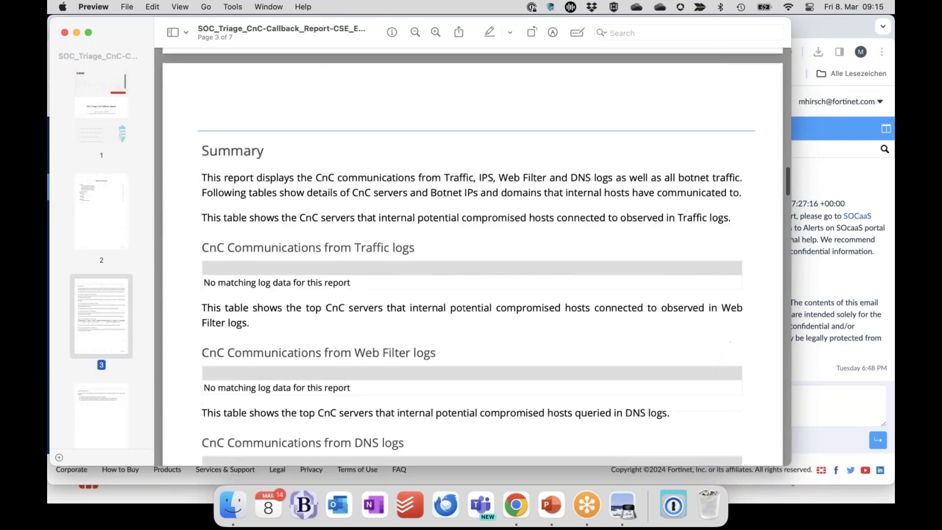
pyautogui.scroll(10, 365, 245)
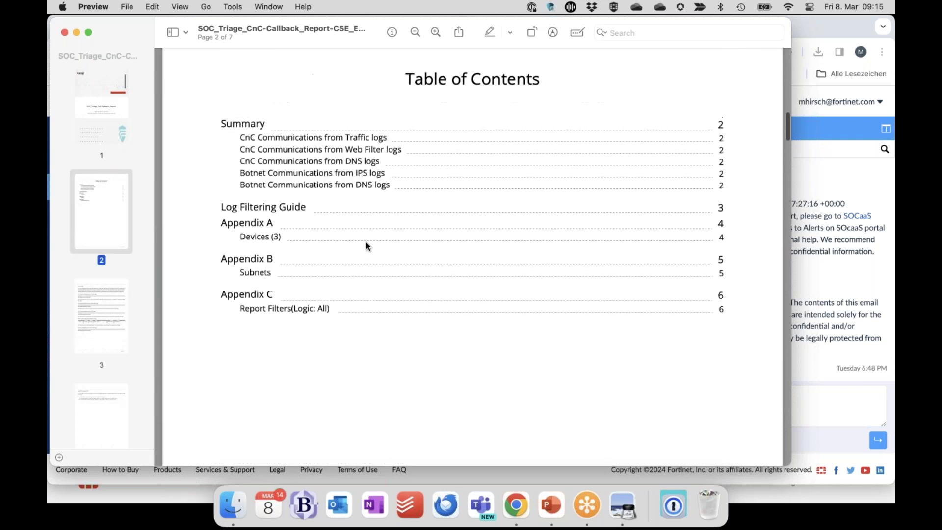
pyautogui.scroll(5, 367, 245)
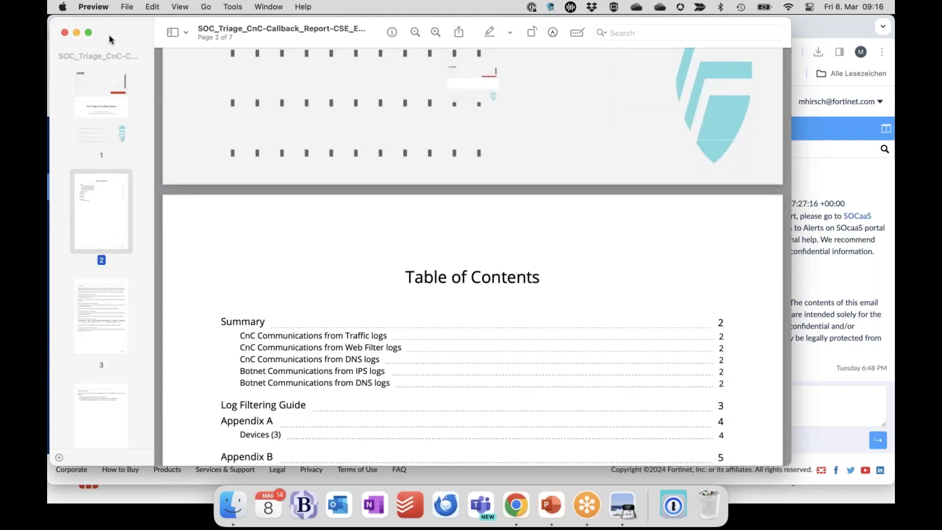
pyautogui.click(64, 32)
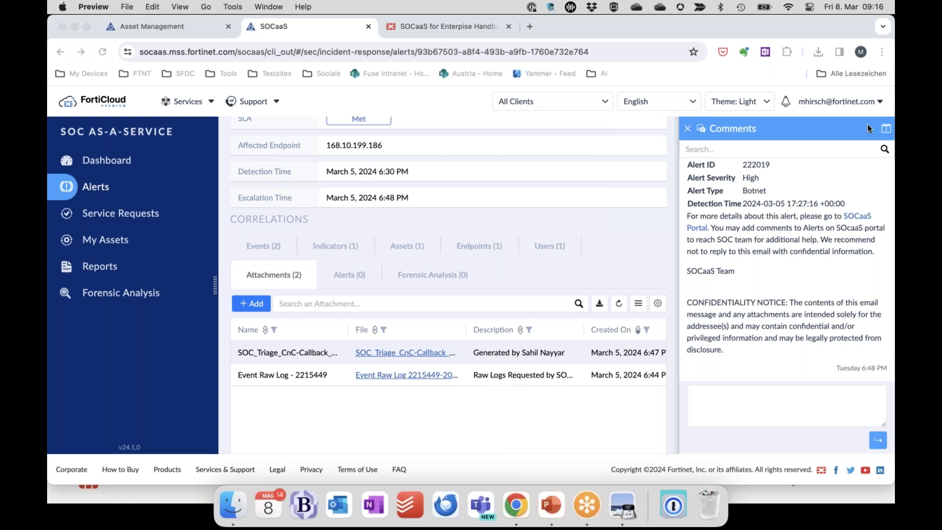
pyautogui.press('super+q')
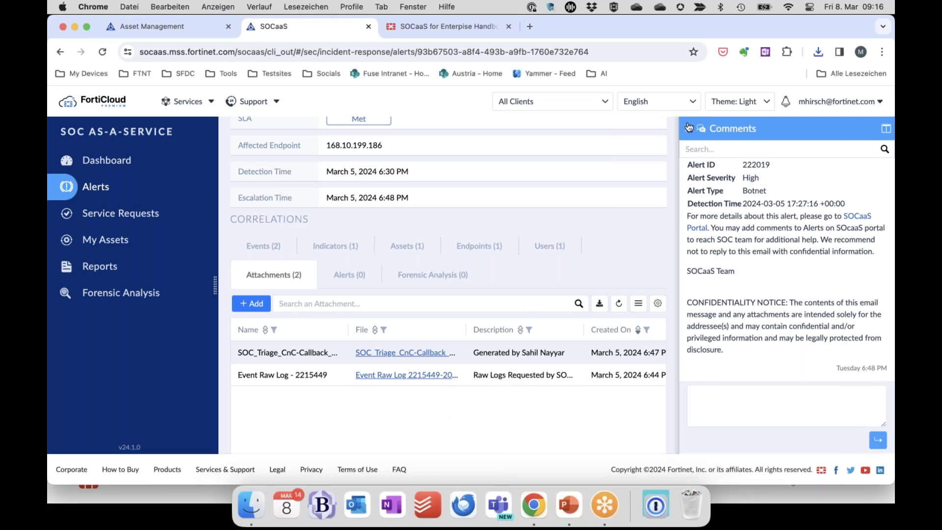
# Hide the comments and close the alert to return to the alerts list.
pyautogui.click(688, 128)
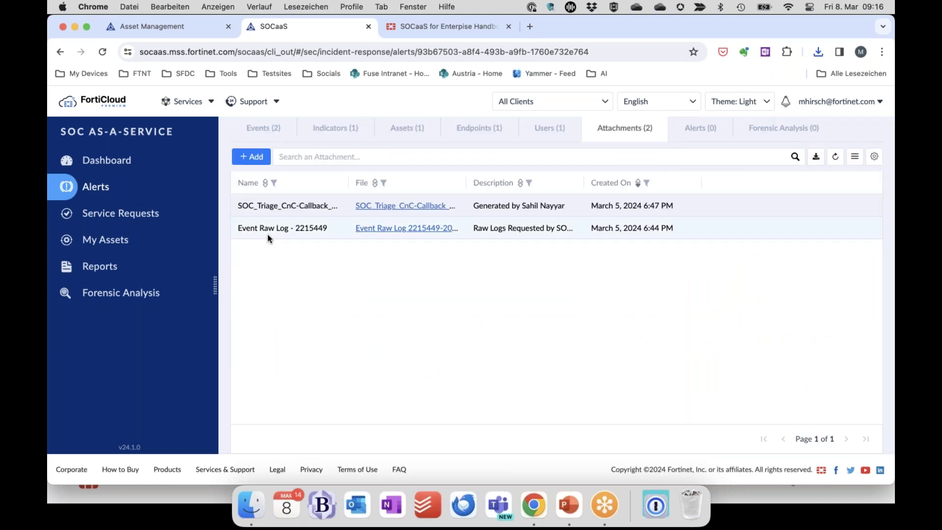
pyautogui.scroll(5, 267, 234)
pyautogui.scroll(3, 267, 233)
pyautogui.click(238, 150)
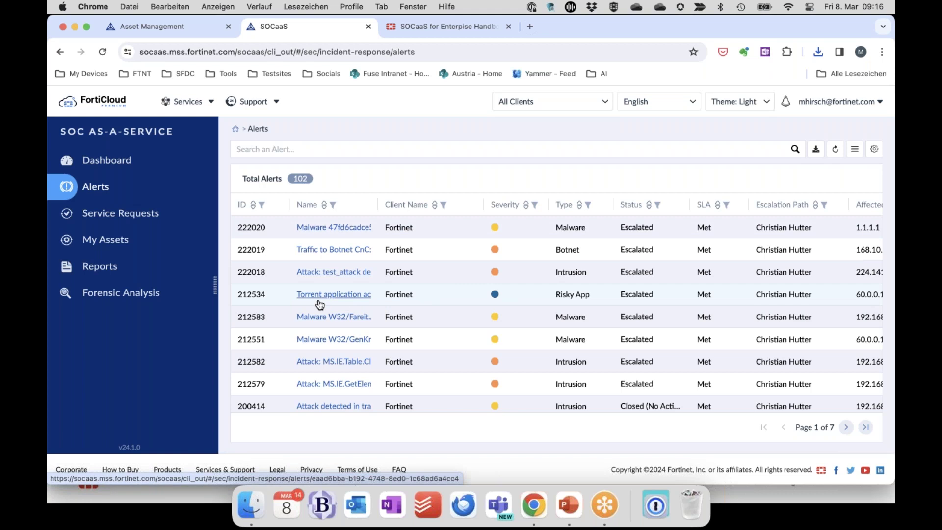
# Open the MS.IE.GetElementsByTagName intrusion alert and read its description, highlighting the statement about the unblocked intrusion attack.
pyautogui.hscroll(3, 519, 283)
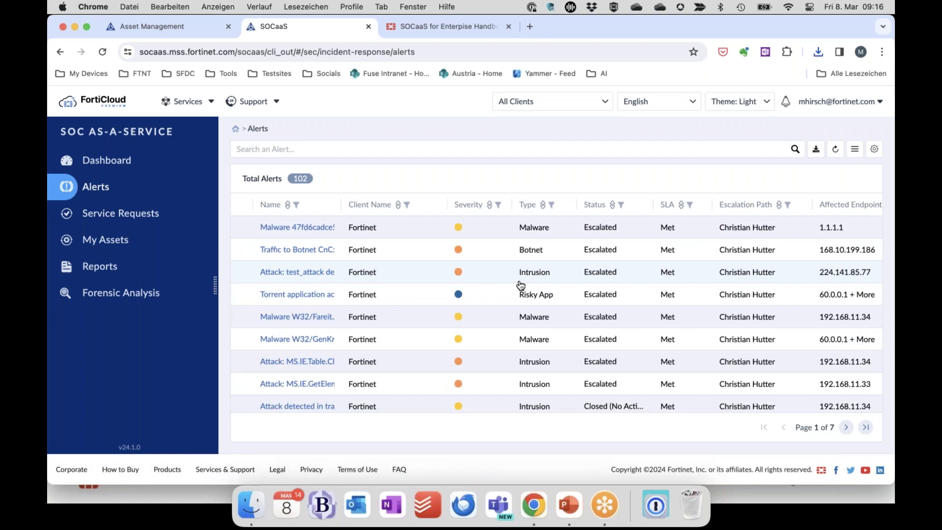
pyautogui.scroll(-1, 773, 387)
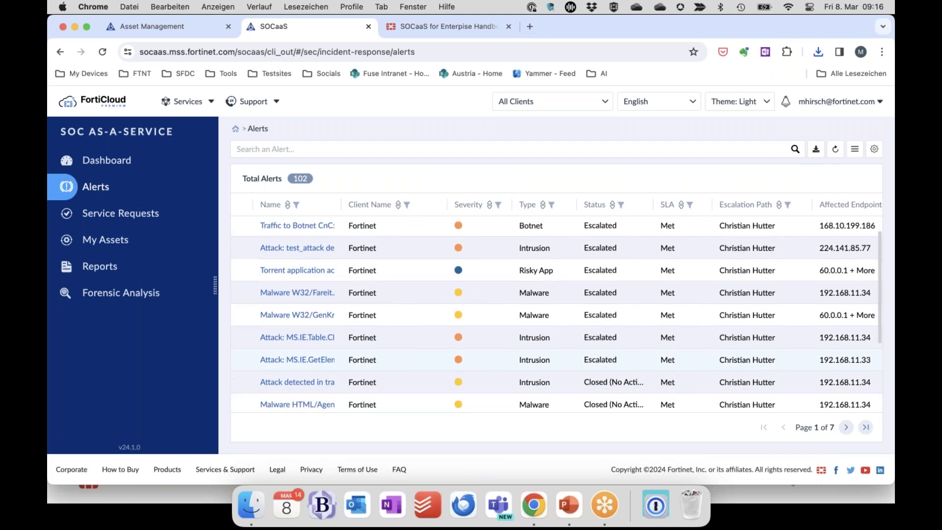
pyautogui.click(303, 361)
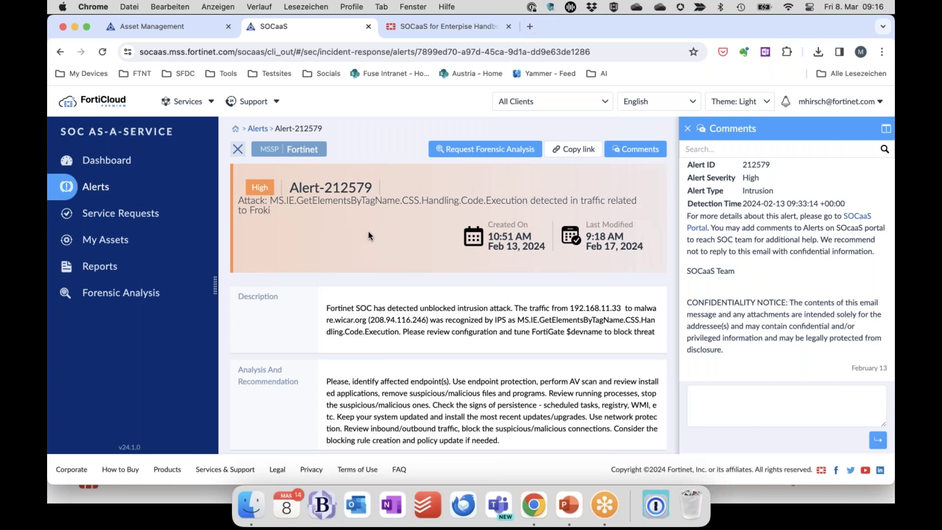
pyautogui.scroll(-3, 368, 231)
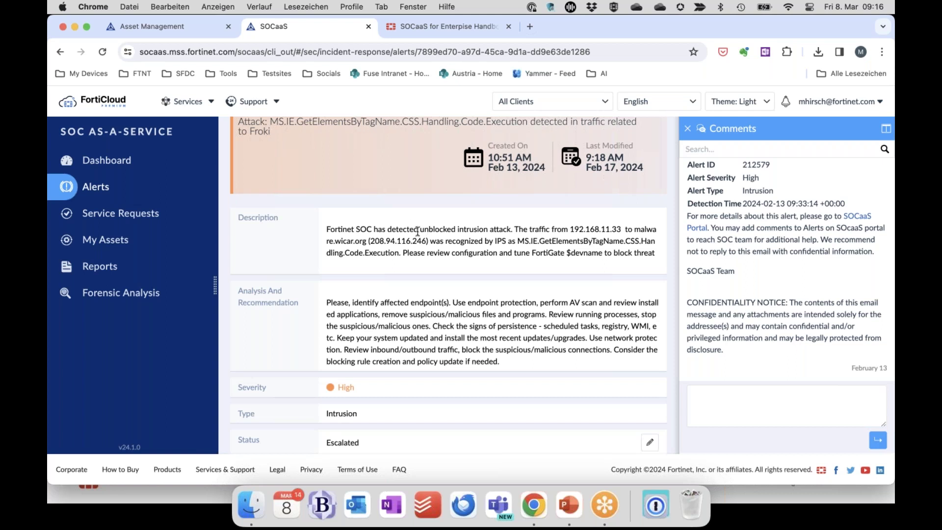
pyautogui.moveTo(327, 231); pyautogui.dragTo(506, 230)
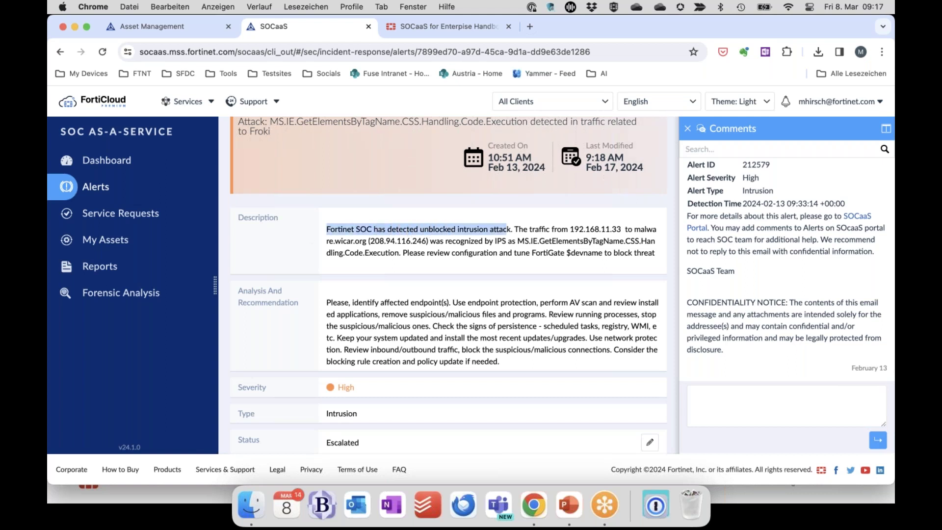
pyautogui.click(545, 242)
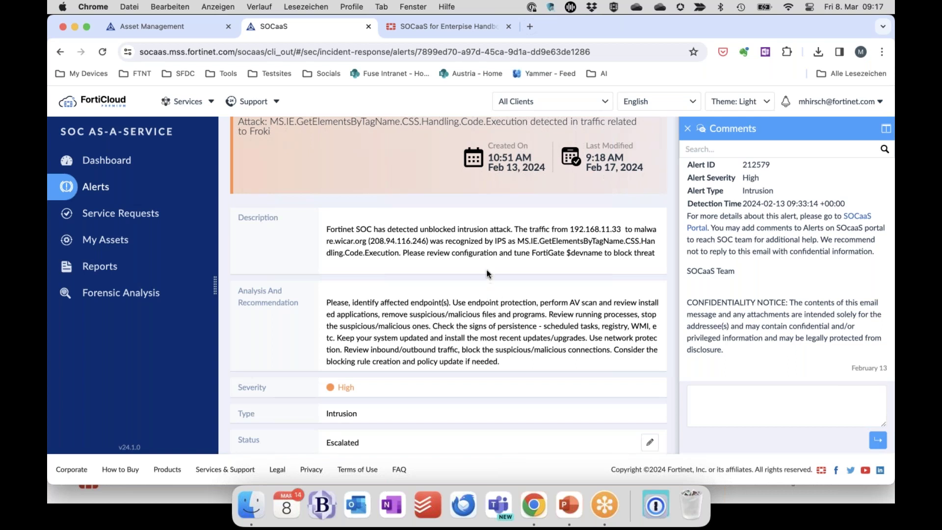
# Review the intrusion alert's recommendations and details, including its correlated attachments, assets and endpoints.
pyautogui.scroll(-5, 508, 280)
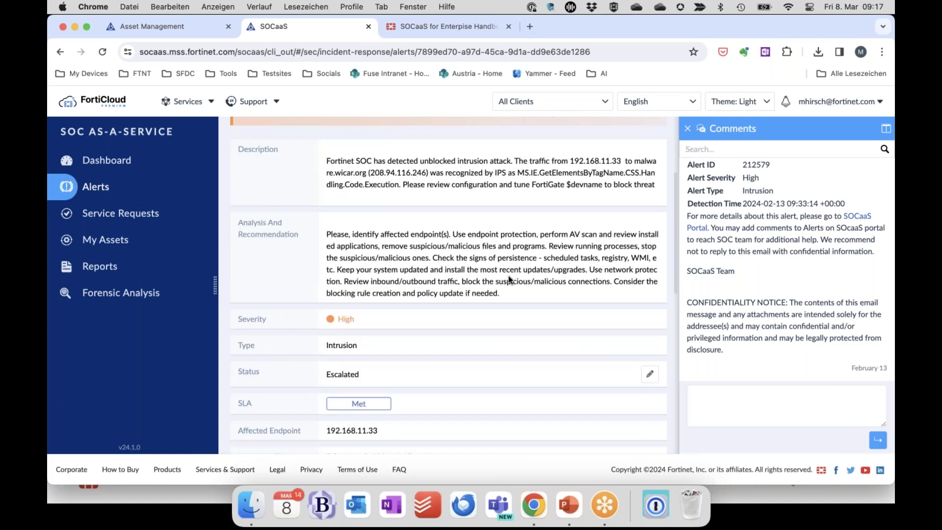
pyautogui.scroll(-2, 508, 277)
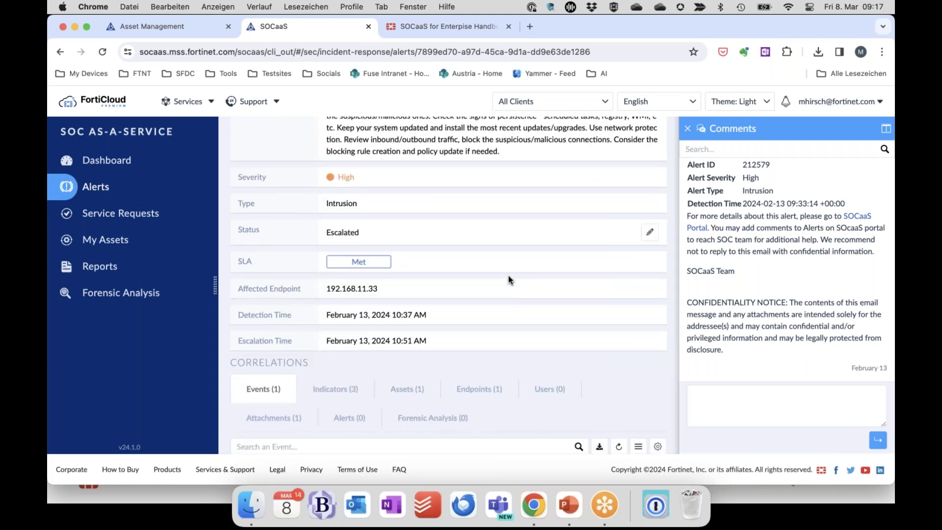
pyautogui.scroll(-4, 510, 277)
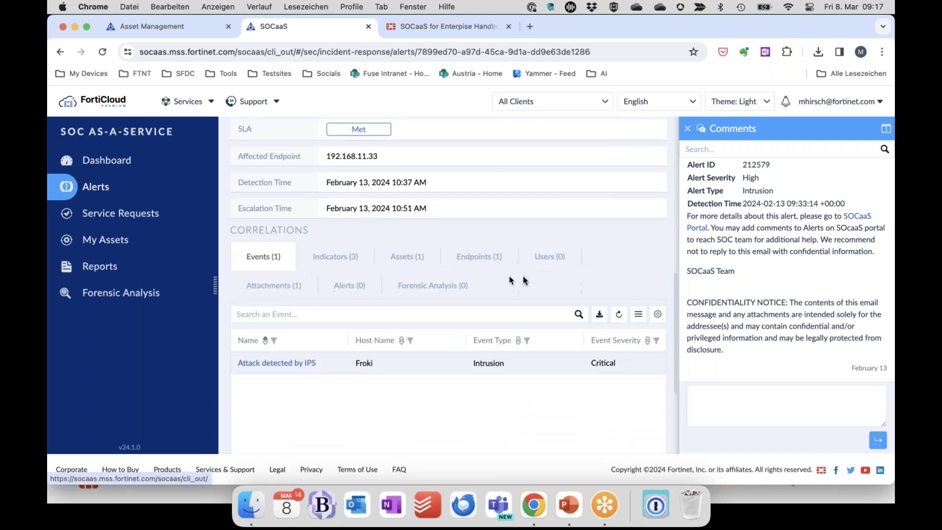
pyautogui.click(284, 287)
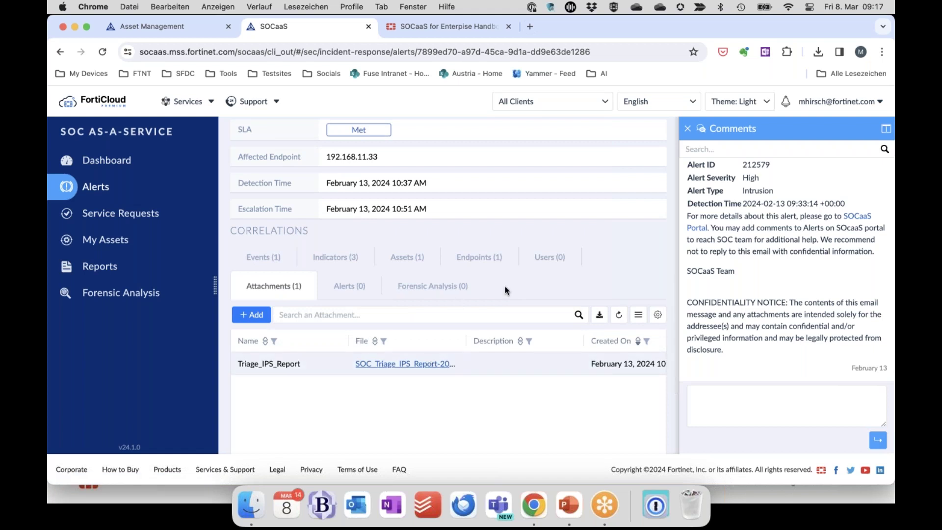
pyautogui.click(407, 259)
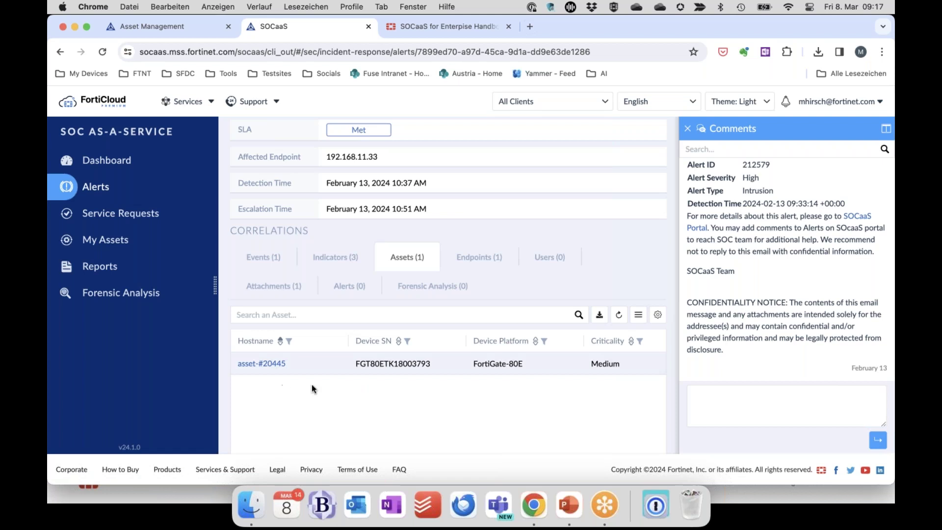
pyautogui.click(480, 258)
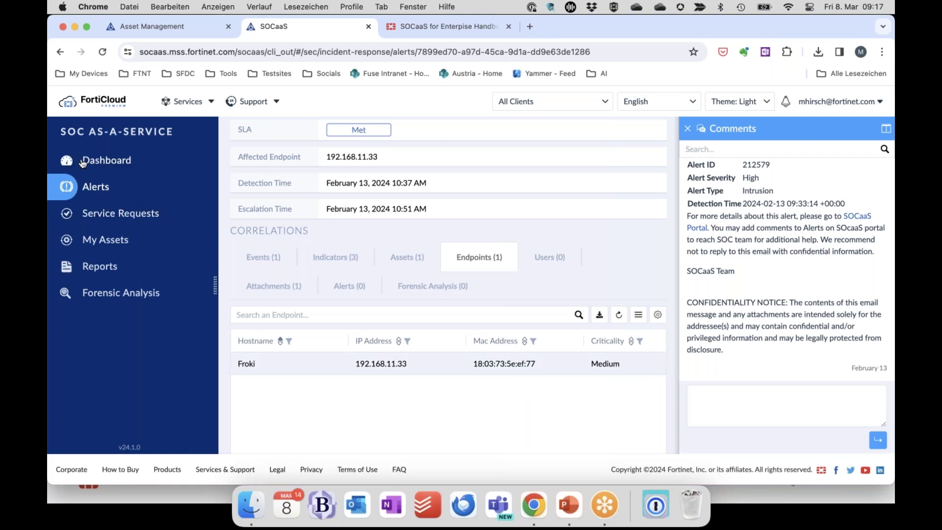
# Open the Critical Security Advisory service request and highlight the FortiOS/FortiProxy Vulnerability (FG-IR-24-015) part of its title.
pyautogui.click(98, 188)
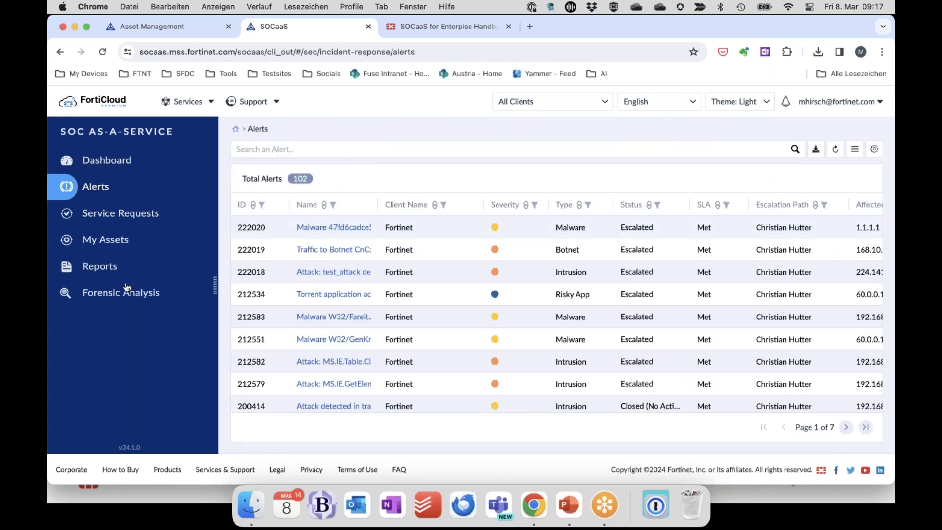
pyautogui.click(109, 219)
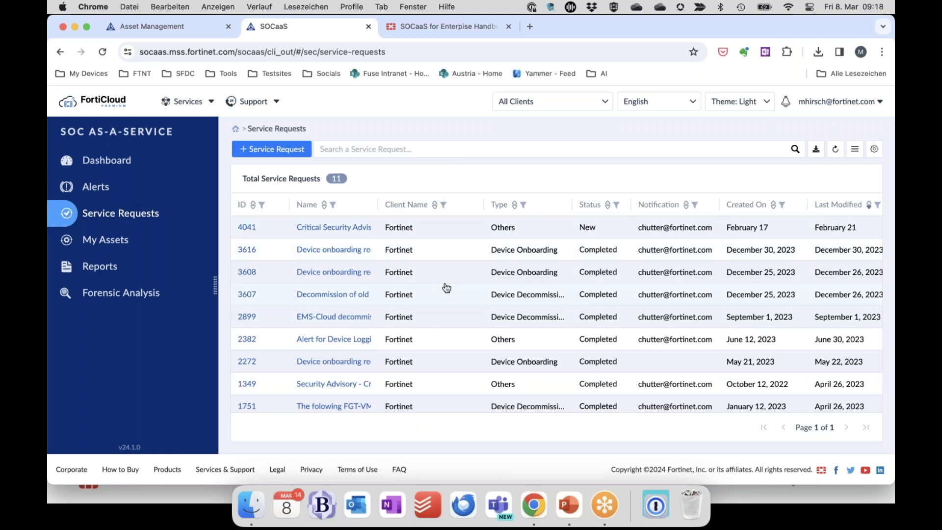
pyautogui.click(337, 228)
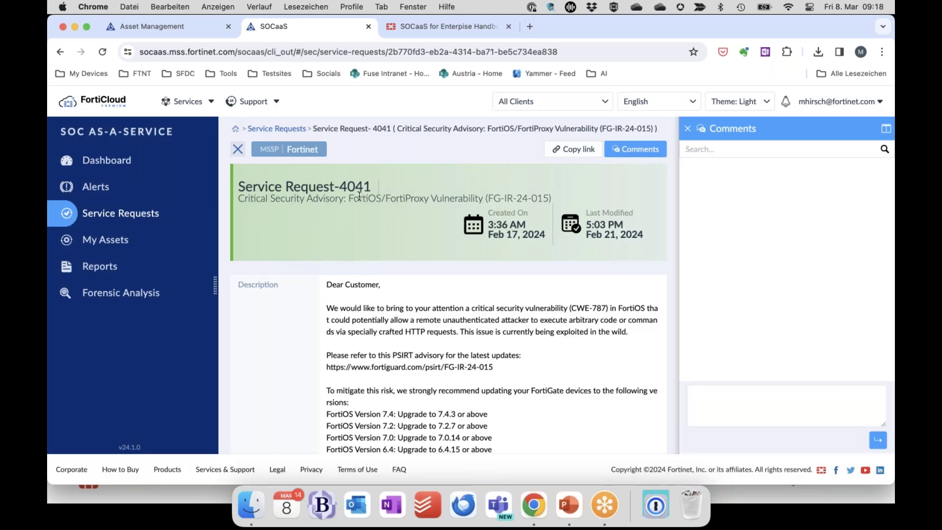
pyautogui.moveTo(349, 197); pyautogui.dragTo(551, 198)
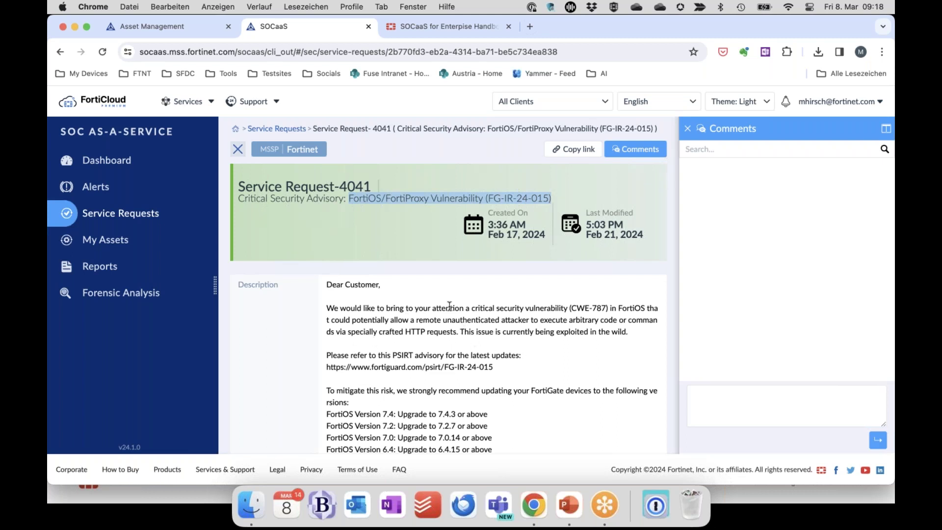
# Examine the advisory's mitigation guidance, recommended FortiOS upgrade versions and attached PSIRT report entry.
pyautogui.scroll(-5, 456, 313)
pyautogui.scroll(-15, 457, 311)
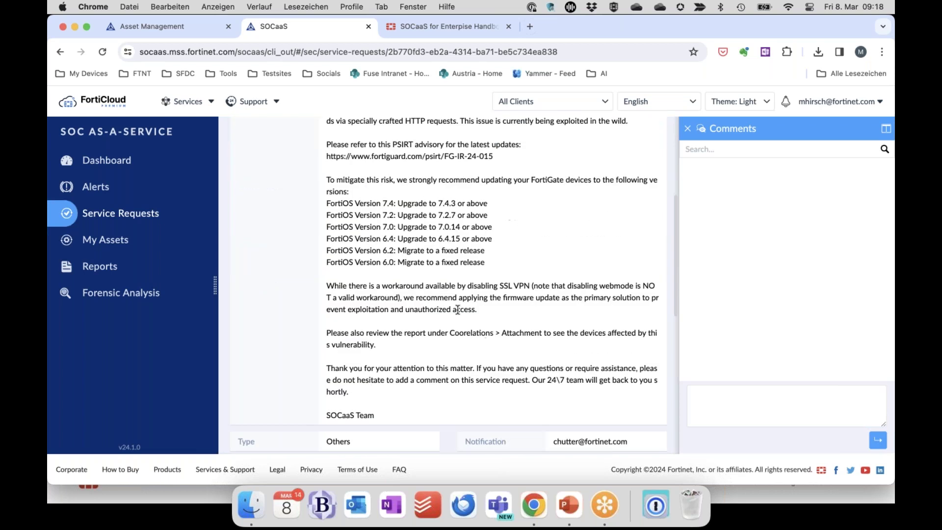
pyautogui.scroll(-1, 457, 313)
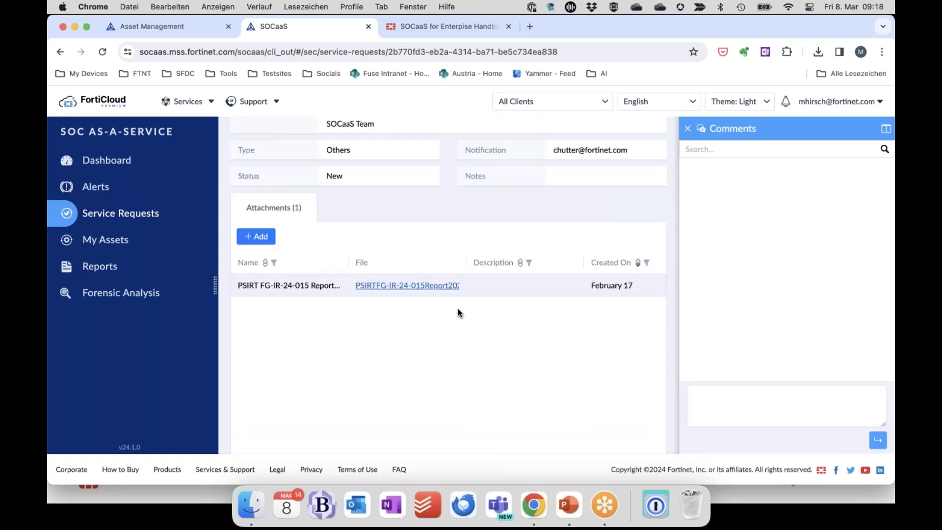
pyautogui.scroll(-3, 459, 309)
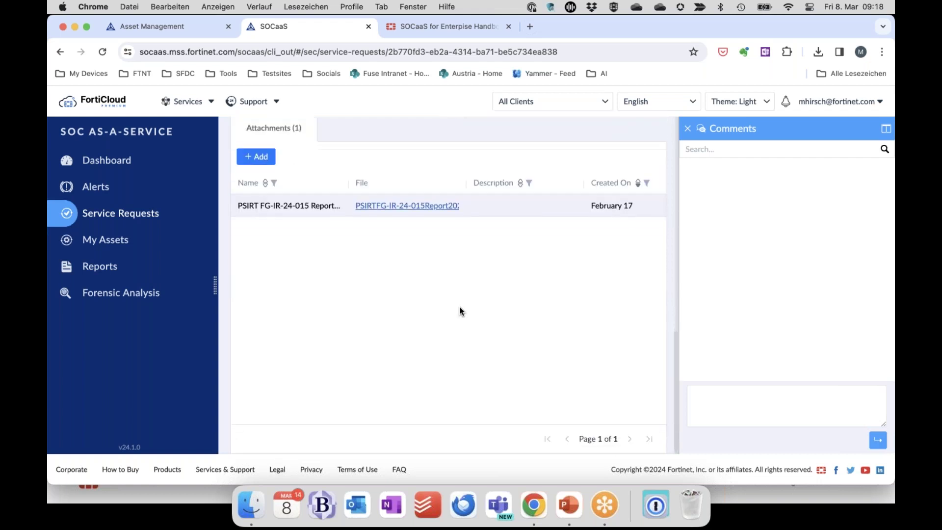
pyautogui.scroll(15, 461, 306)
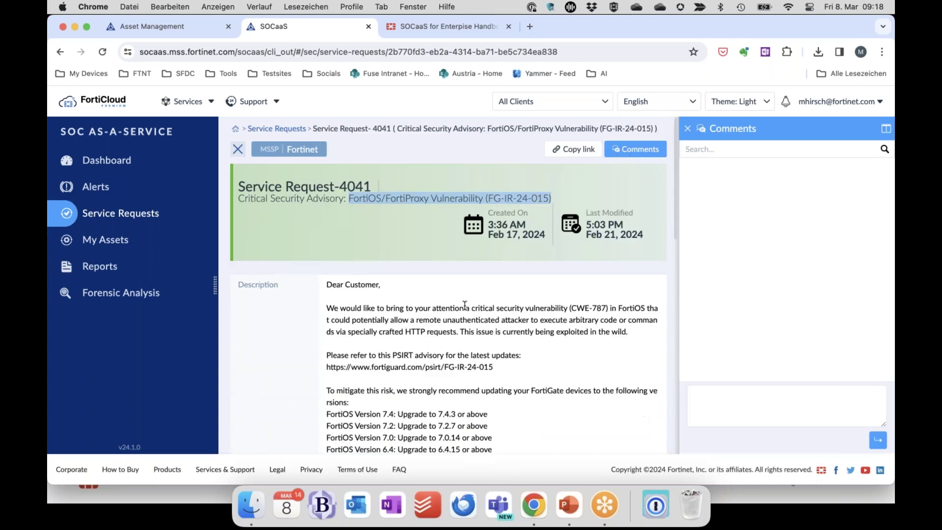
# Close the service request and display the onboarded devices in My Assets.
pyautogui.click(238, 149)
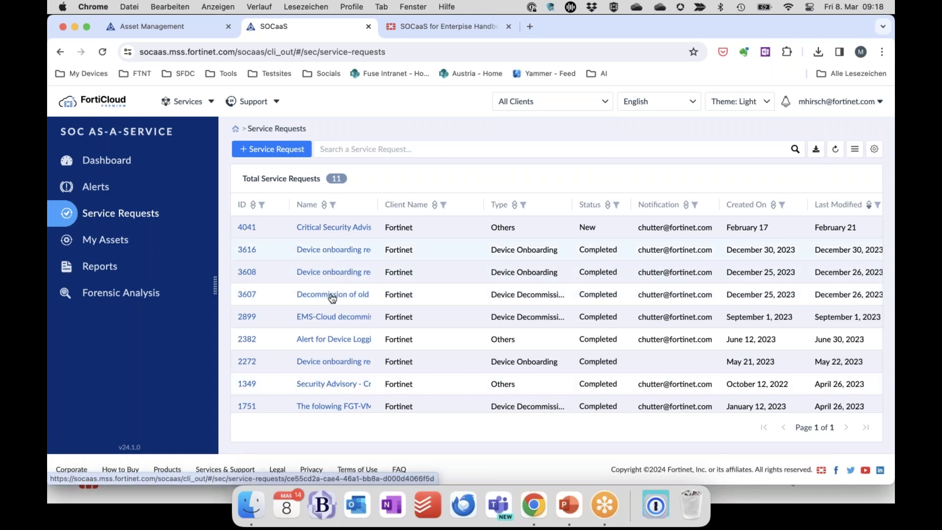
pyautogui.click(109, 241)
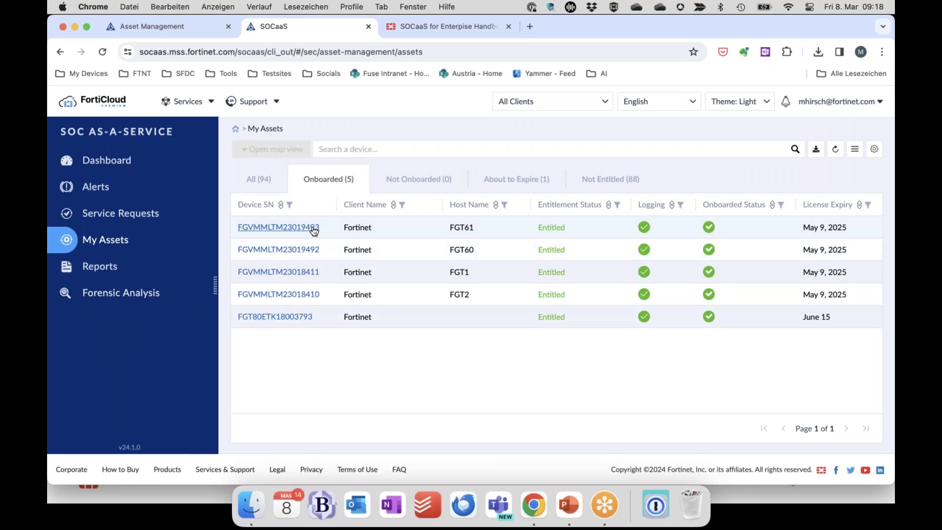
# Open a March 3 SOC Monitoring weekly report from Reports and review its device, alert and service request statistics.
pyautogui.click(103, 271)
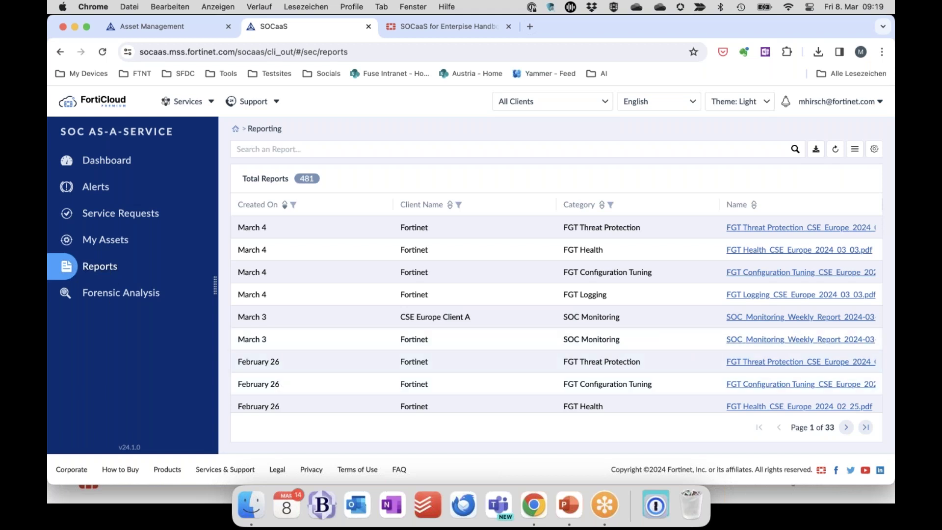
pyautogui.click(424, 316)
pyautogui.scroll(-15, 439, 193)
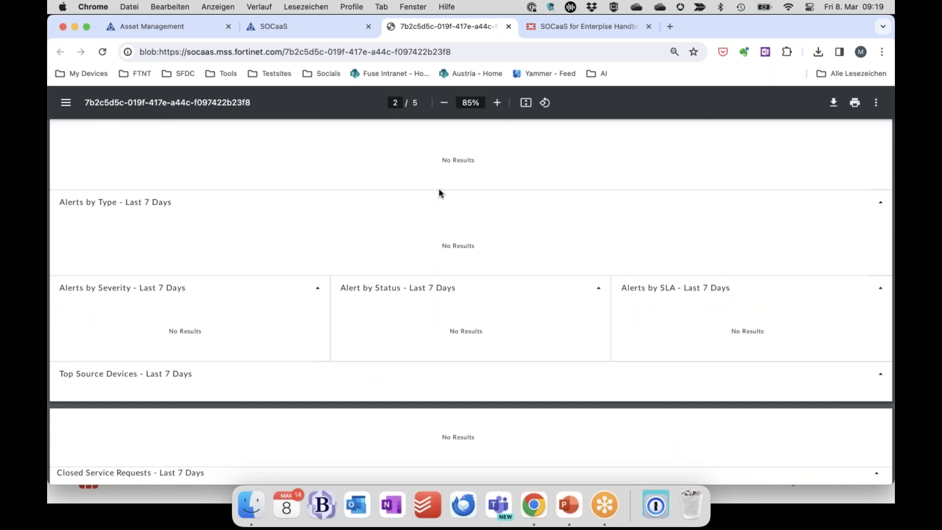
pyautogui.scroll(6, 439, 193)
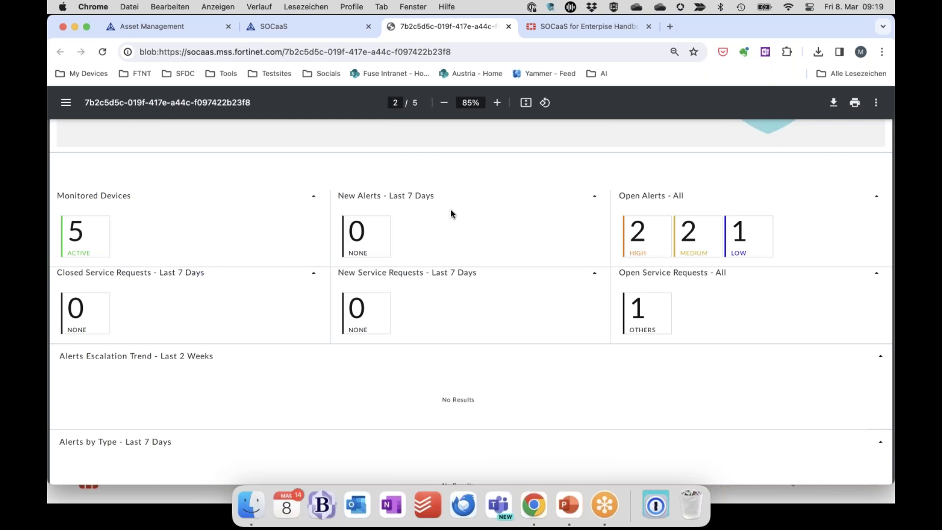
# Return to the SOCaaS Reports list and highlight the Configuration Tuning category of the March 4 report.
pyautogui.click(300, 28)
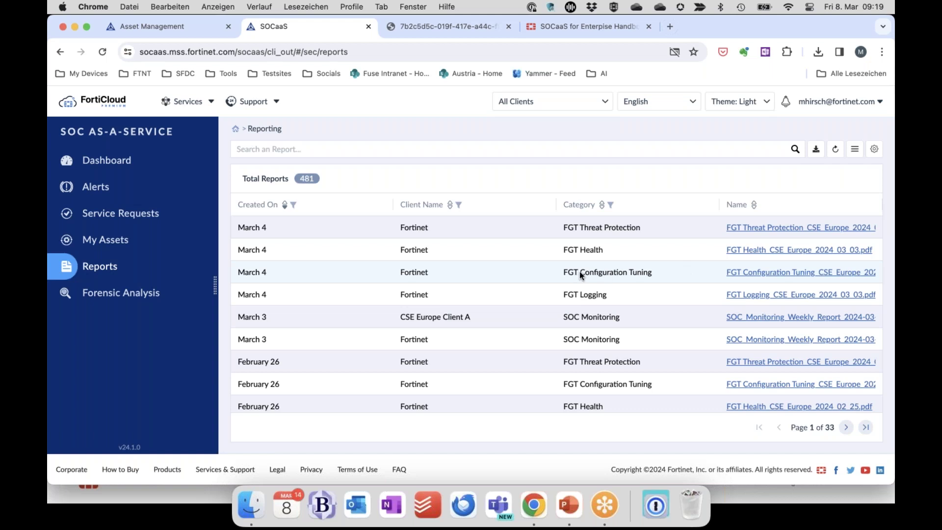
pyautogui.moveTo(579, 272); pyautogui.dragTo(659, 272)
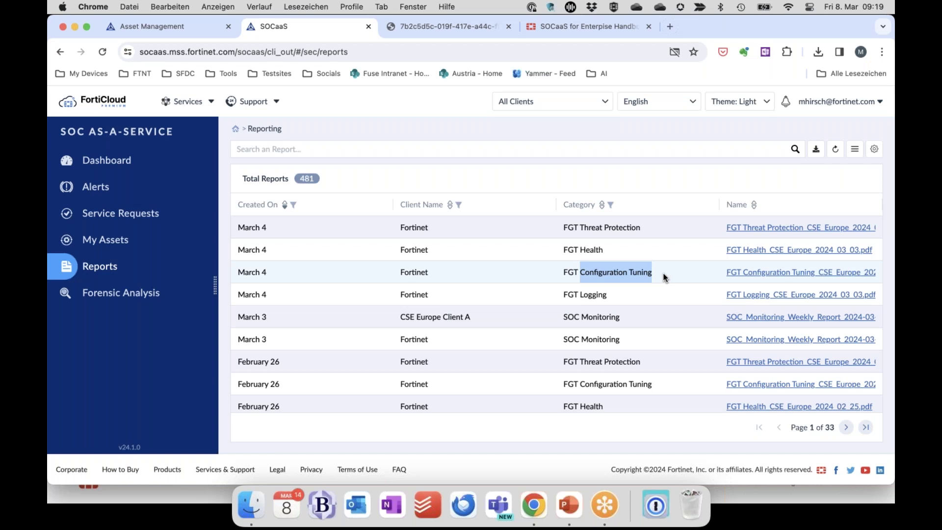
pyautogui.click(649, 249)
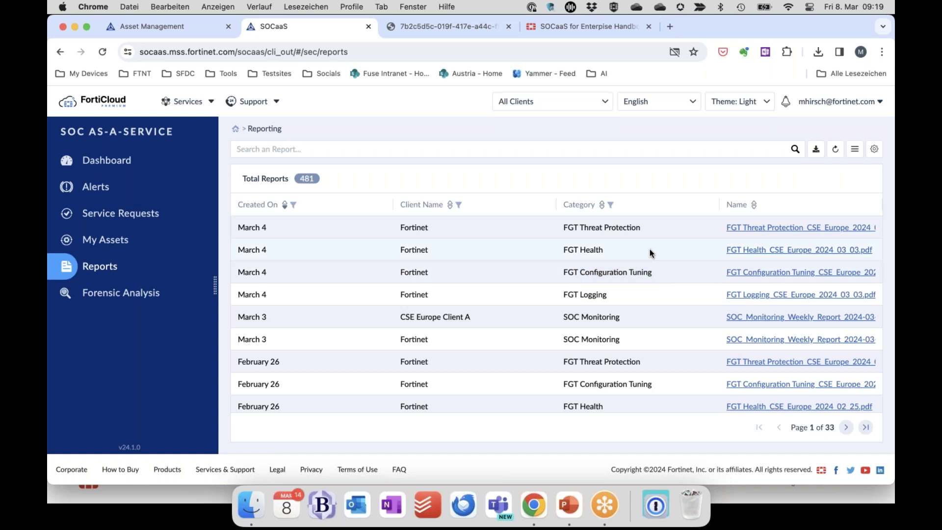
# Open the March 4 FGT Health report and review its event severity charts through to the device CPU usage tables.
pyautogui.click(768, 252)
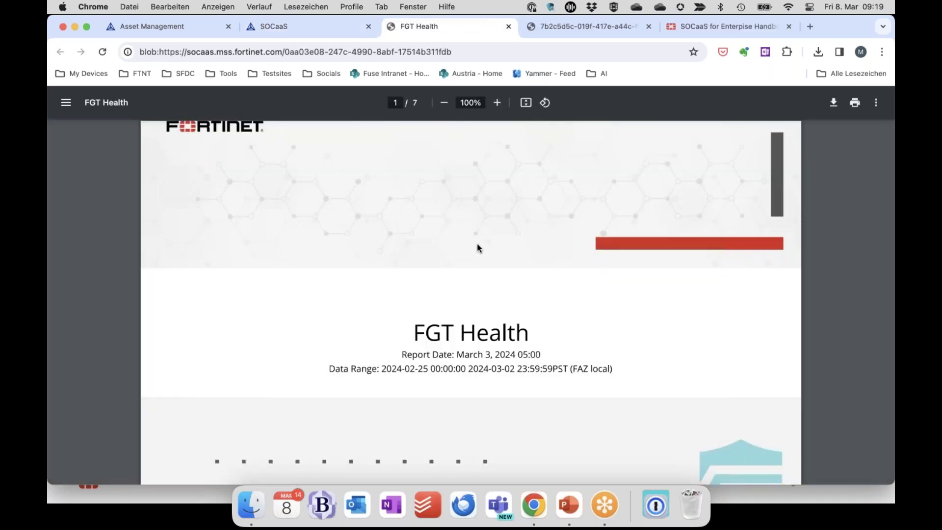
pyautogui.scroll(-15, 477, 243)
pyautogui.scroll(-4, 476, 242)
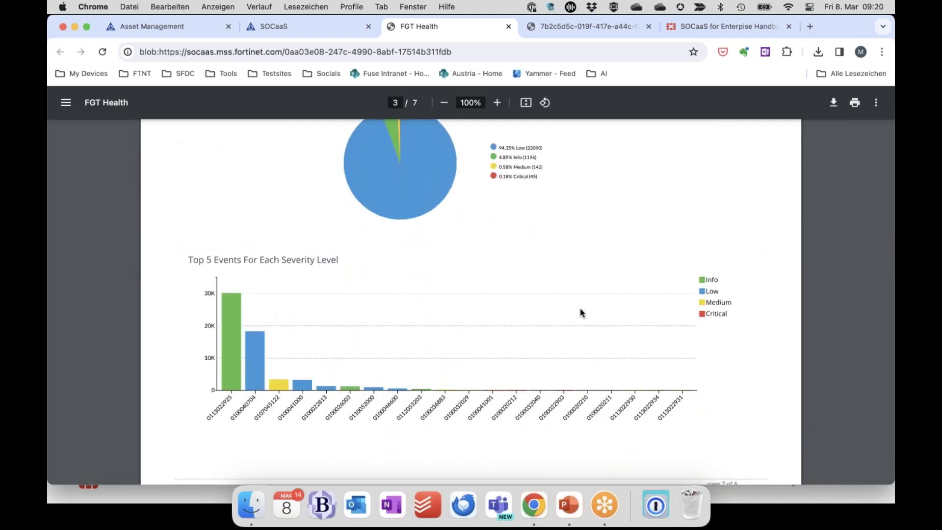
pyautogui.scroll(-5, 397, 328)
pyautogui.scroll(-15, 397, 331)
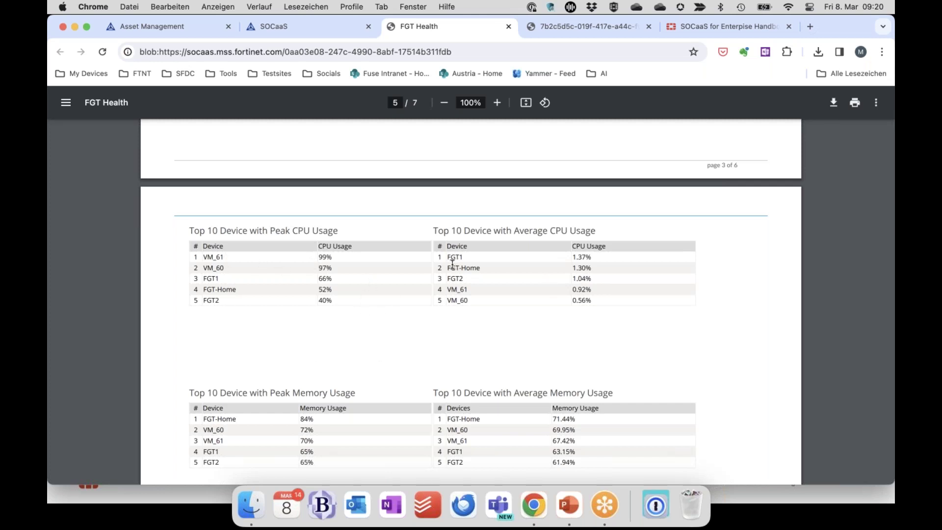
# Highlight VM_61's peak and VM_60's average CPU usage, examine the memory usage and HA failure sections, and close the FGT Health report.
pyautogui.moveTo(318, 256); pyautogui.dragTo(341, 256)
pyautogui.click(490, 336)
pyautogui.moveTo(571, 300); pyautogui.dragTo(608, 299)
pyautogui.click(590, 332)
pyautogui.scroll(-3, 420, 337)
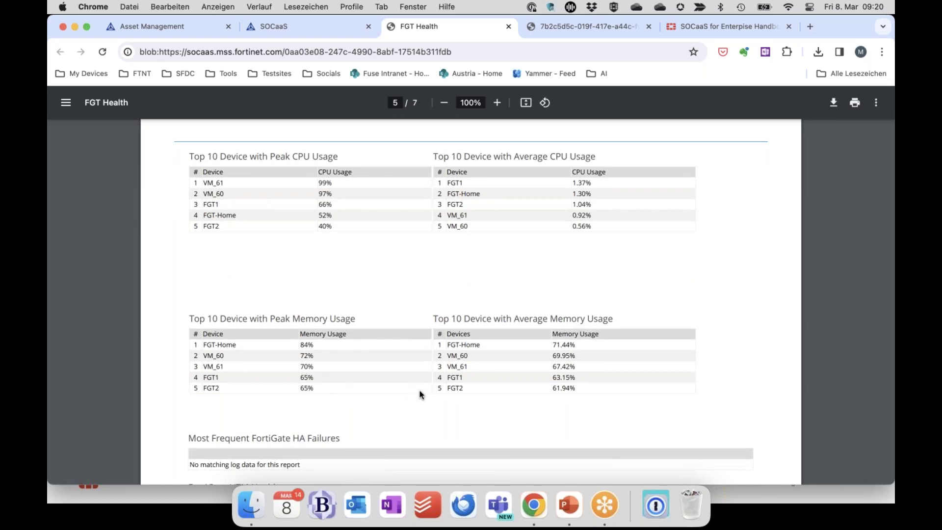
pyautogui.scroll(-6, 455, 409)
pyautogui.scroll(-2, 457, 414)
pyautogui.scroll(8, 454, 432)
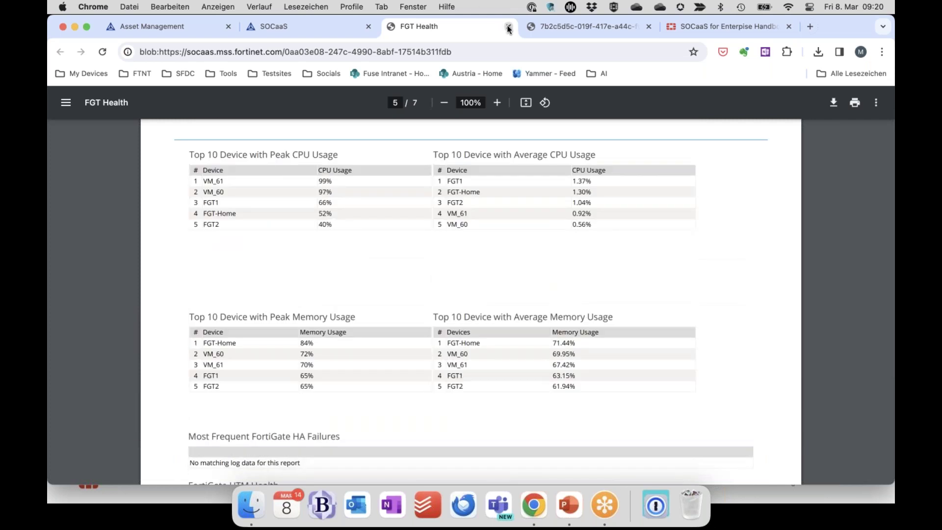
pyautogui.click(508, 26)
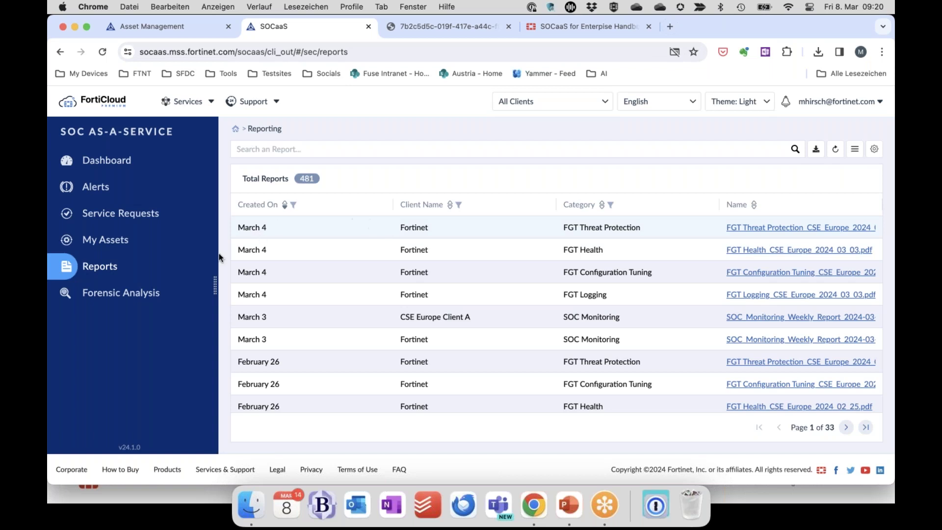
# Open the June 30, 2023 request in Forensic Analysis and review its description, endpoint, status, related alert and attachments.
pyautogui.click(110, 296)
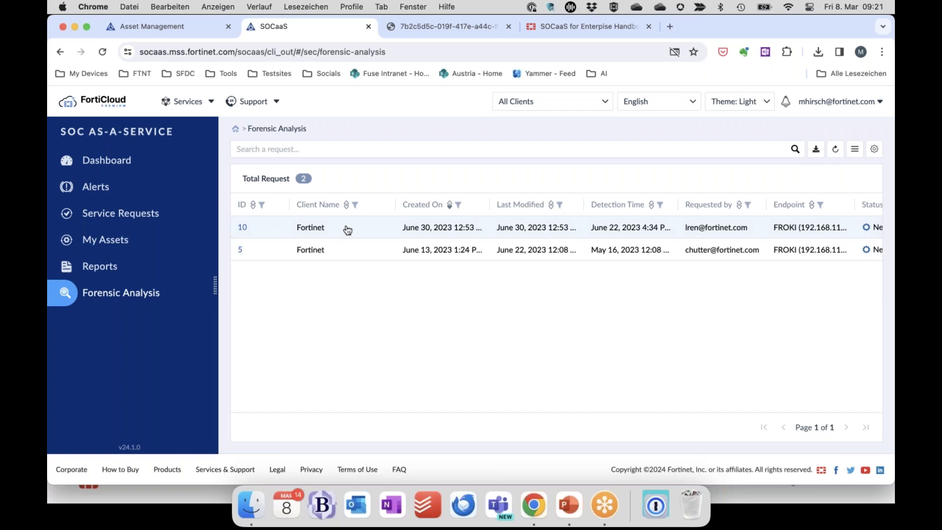
pyautogui.click(244, 230)
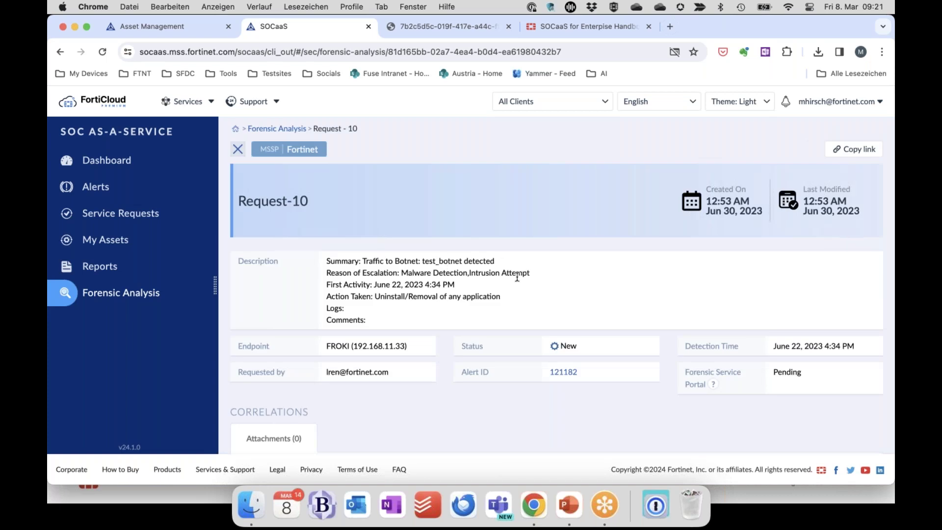
pyautogui.scroll(-3, 558, 278)
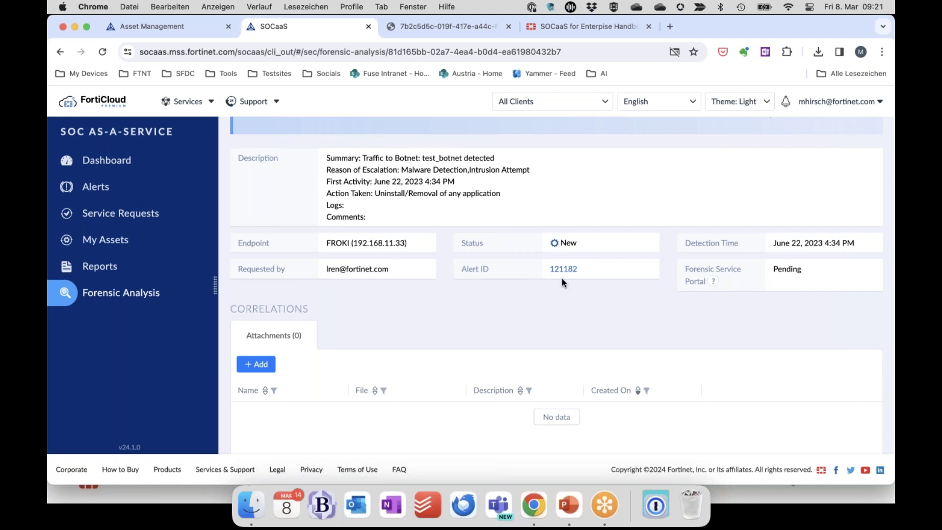
pyautogui.scroll(3, 553, 301)
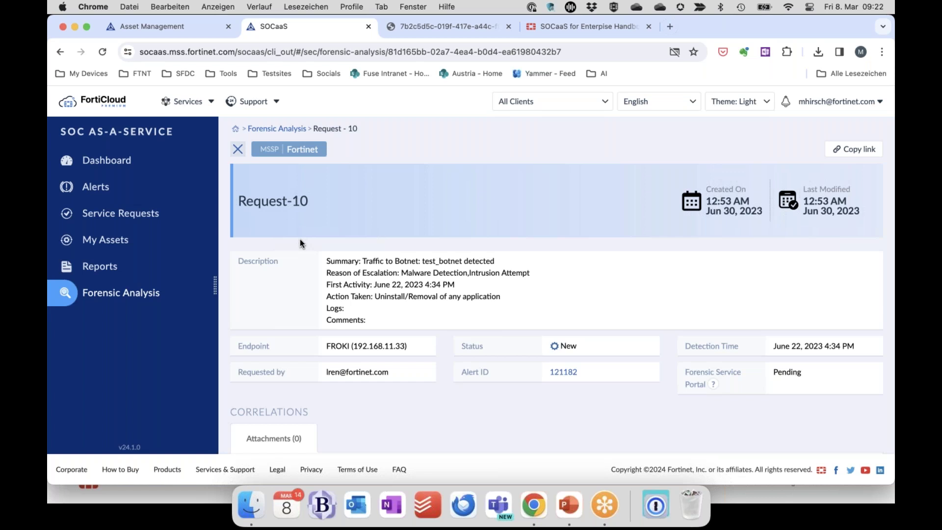
# Switch to Asset Management and expand Products and My Assets to show the asset folders.
pyautogui.click(161, 31)
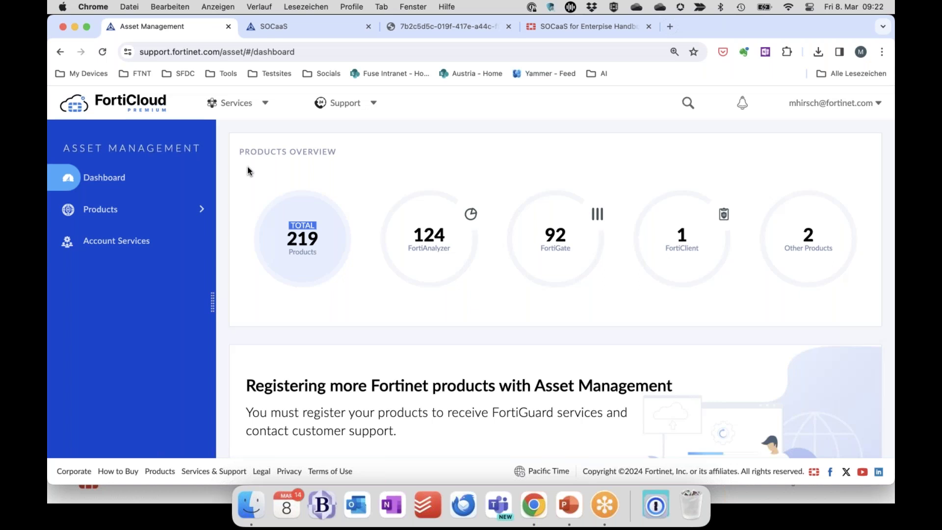
pyautogui.click(201, 209)
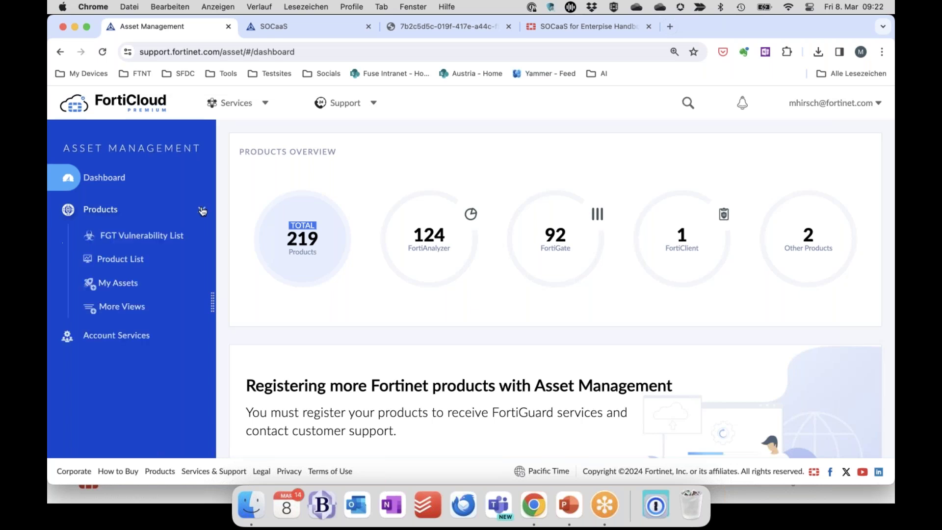
pyautogui.click(122, 290)
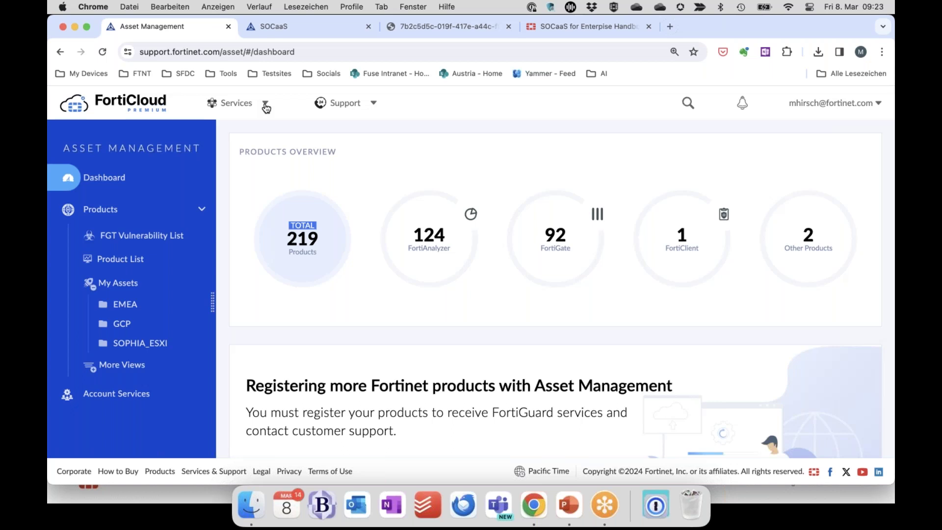
# Return to SOCaaS and display the available client filter choices on the forensic request and on the Reports page.
pyautogui.click(294, 25)
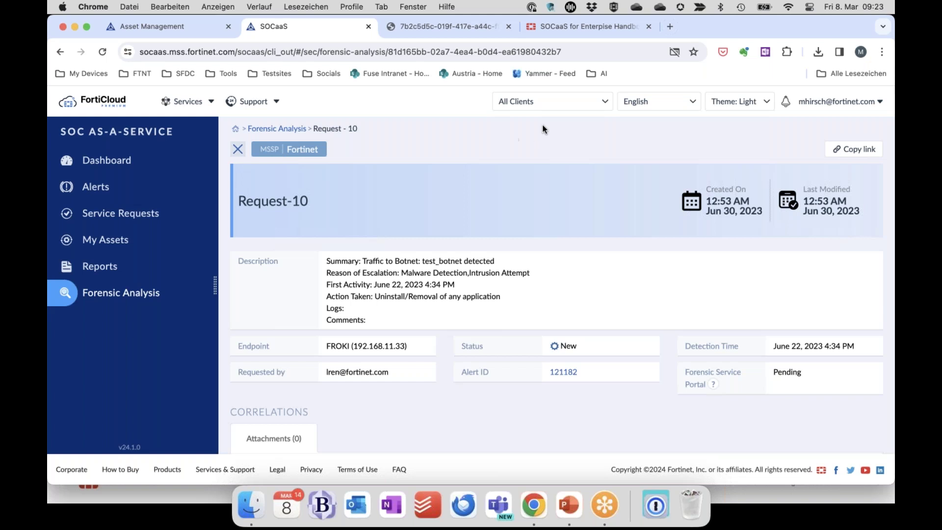
pyautogui.click(603, 102)
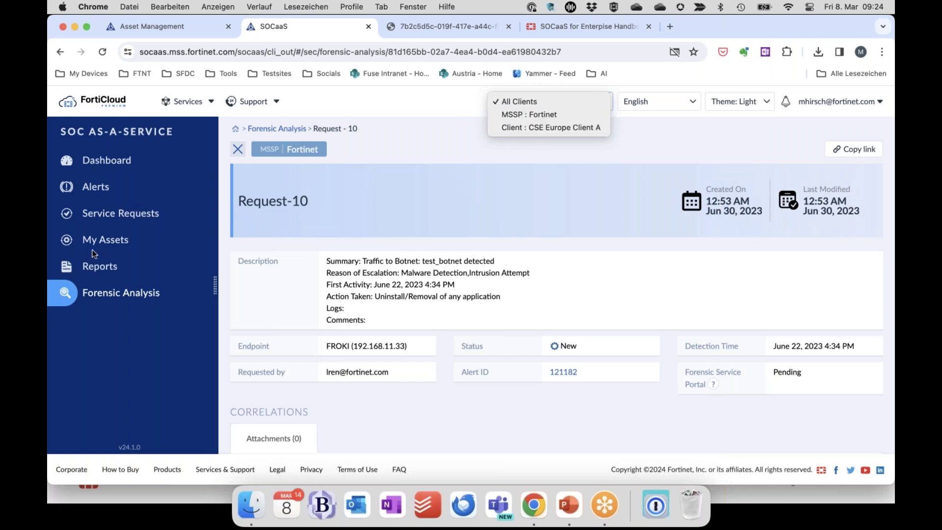
pyautogui.click(105, 268)
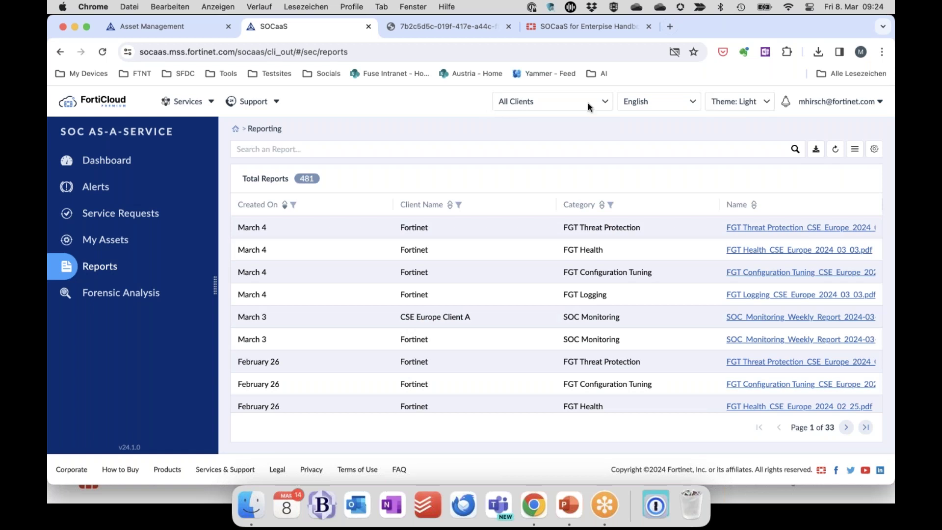
pyautogui.click(603, 103)
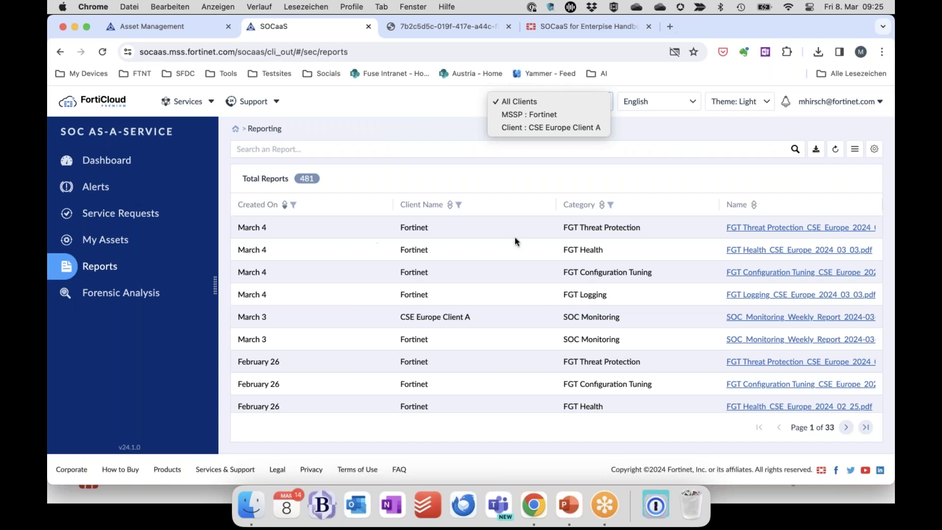
pyautogui.click(878, 307)
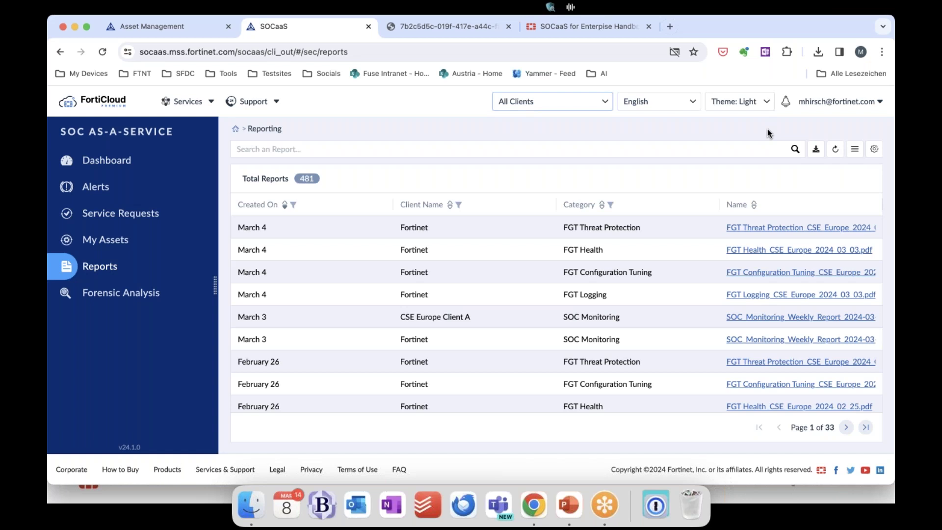
# Display the SOCaaS Alerts list and switch to the PowerPoint slideshow, going back to the Order Information slide.
pyautogui.click(96, 191)
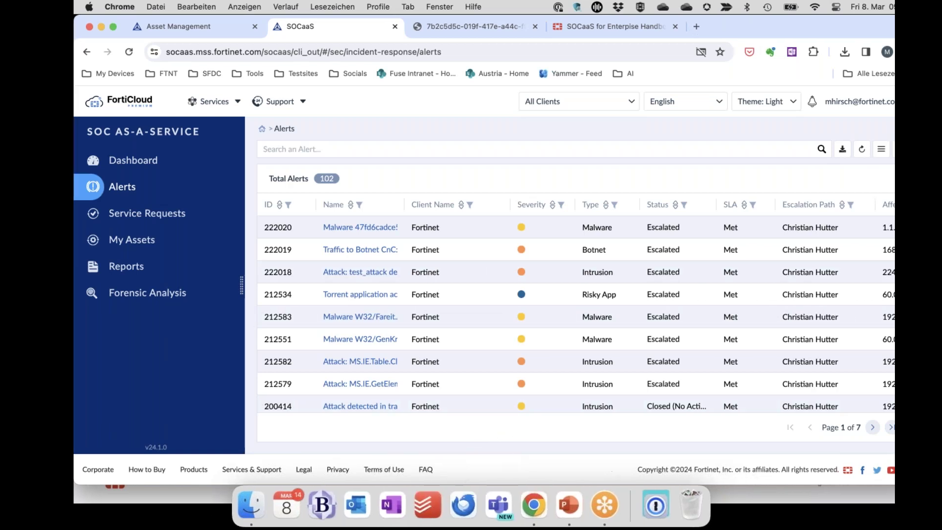
pyautogui.click(564, 500)
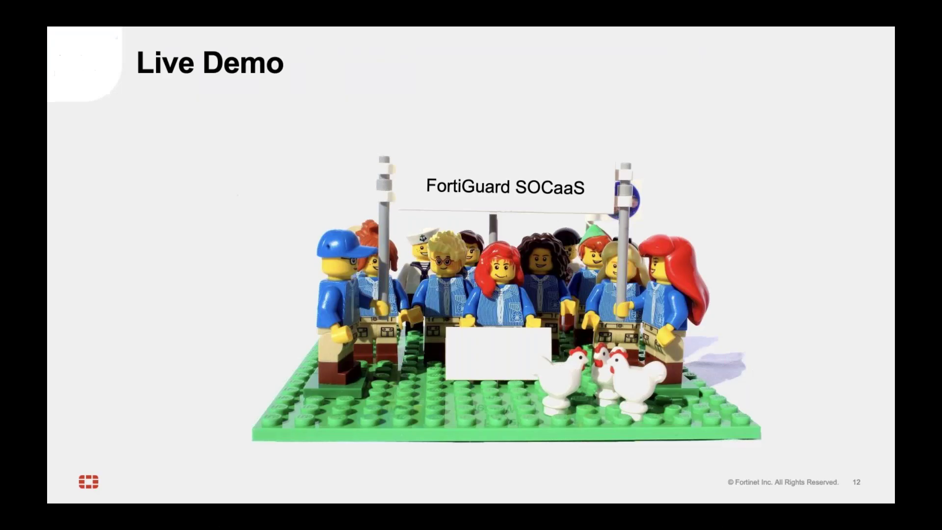
pyautogui.press('Left')
pyautogui.press('Left')
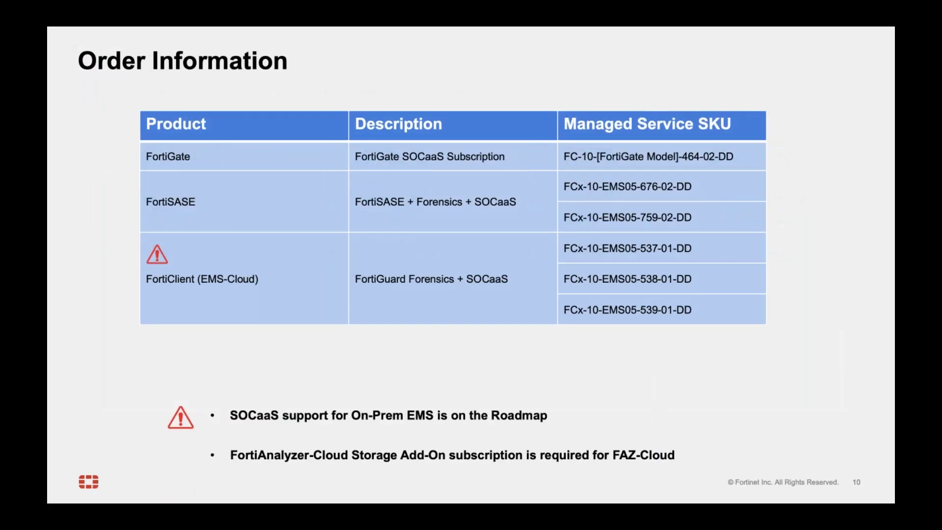